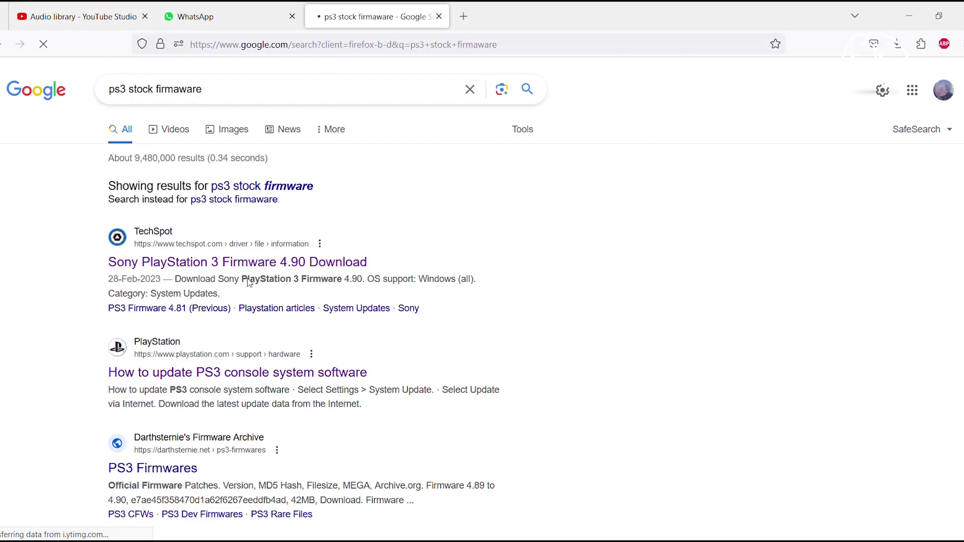
# Open PlayStation's PS3 update guide, expand 'Update using a computer' and download the PS3 update.
pyautogui.click(182, 372)
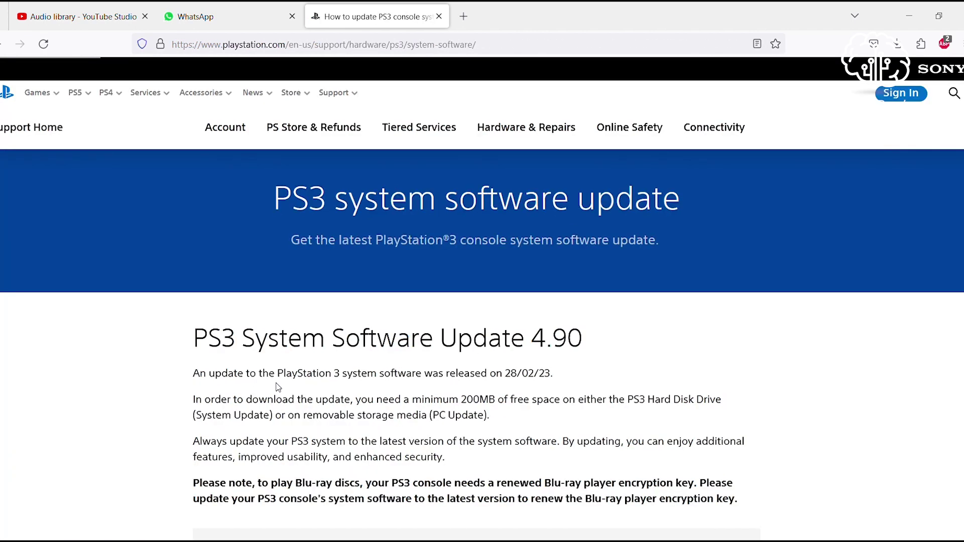
pyautogui.scroll(-3, 278, 386)
pyautogui.scroll(-3, 278, 386)
pyautogui.scroll(-2, 277, 386)
pyautogui.scroll(-2, 301, 366)
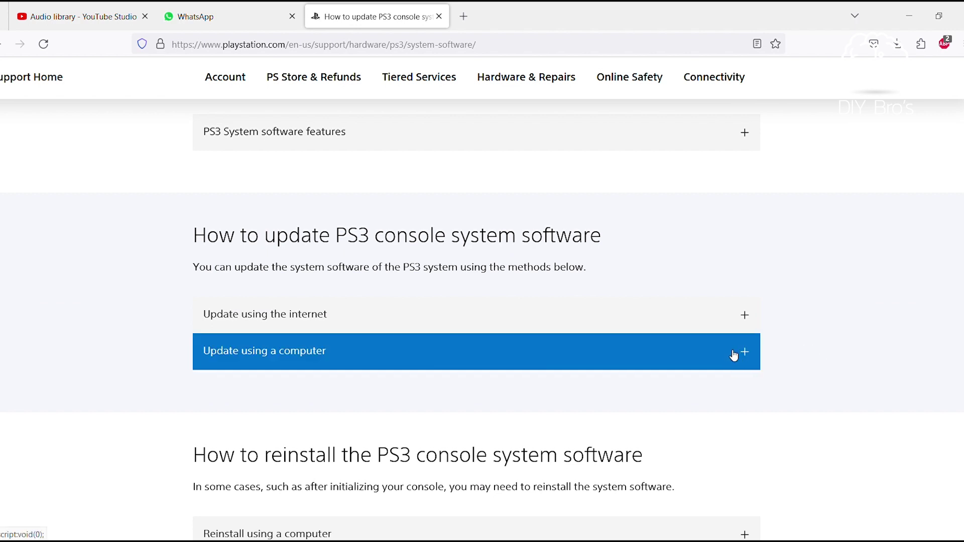
pyautogui.click(747, 356)
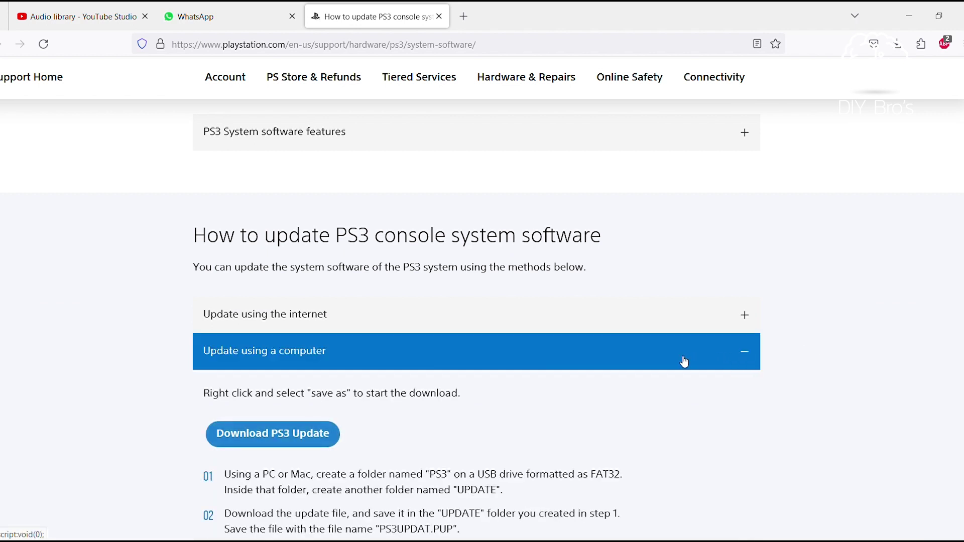
pyautogui.scroll(-2, 558, 361)
pyautogui.scroll(-1, 405, 340)
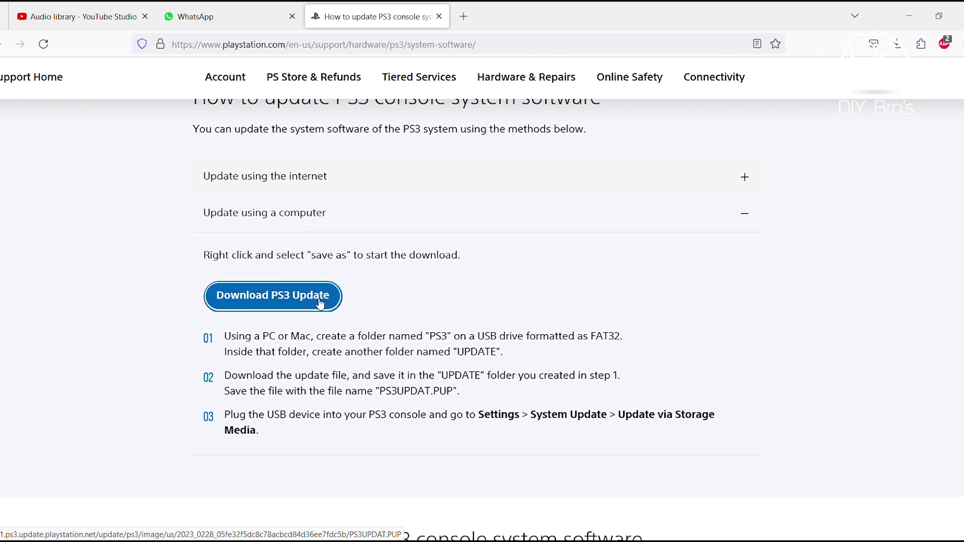
pyautogui.click(291, 301)
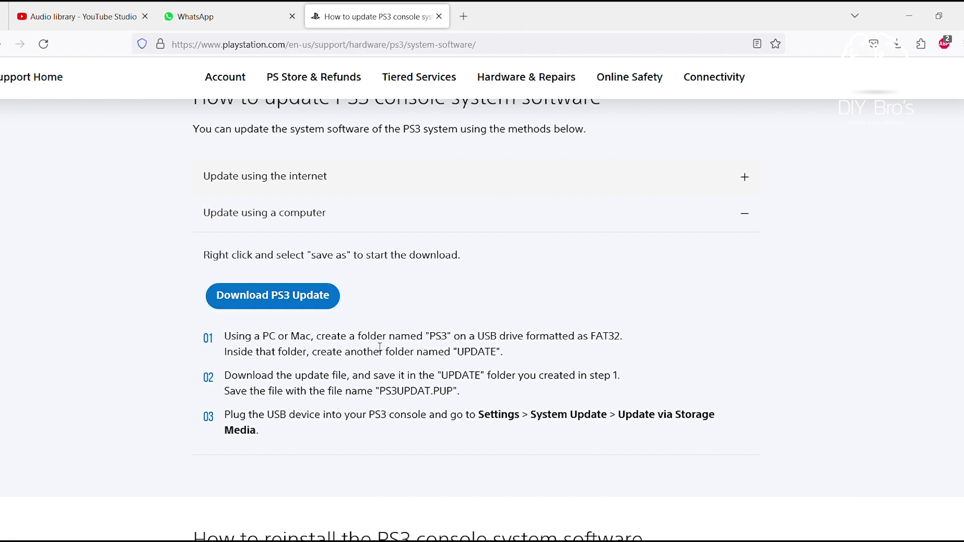
# Select the three USB update steps on the page, then clear the selection.
pyautogui.moveTo(345, 343); pyautogui.dragTo(557, 429)
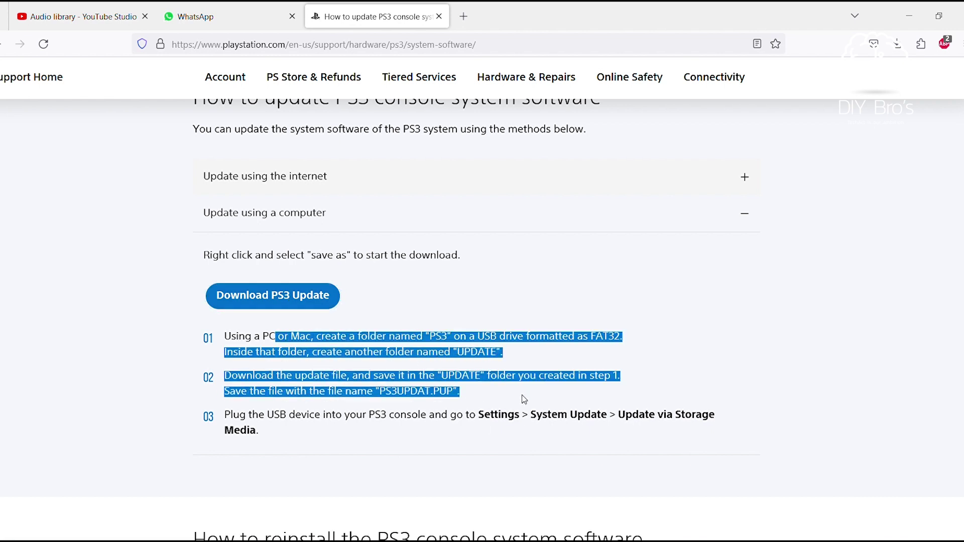
pyautogui.click(543, 426)
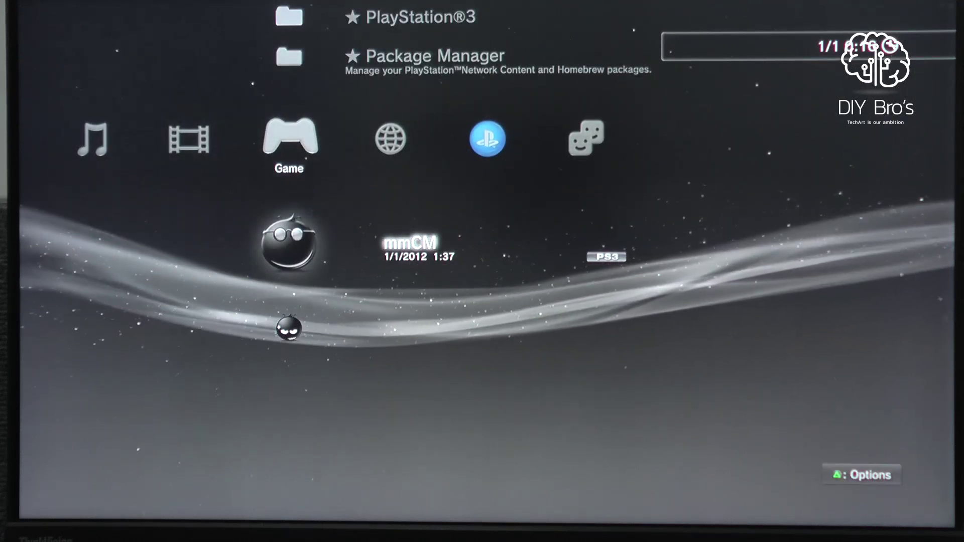
# Go to Settings > System Update and start an update via storage media.
pyautogui.press('Left')
pyautogui.press('Left')
pyautogui.press('Left')
pyautogui.press('Left')
pyautogui.press('Left')
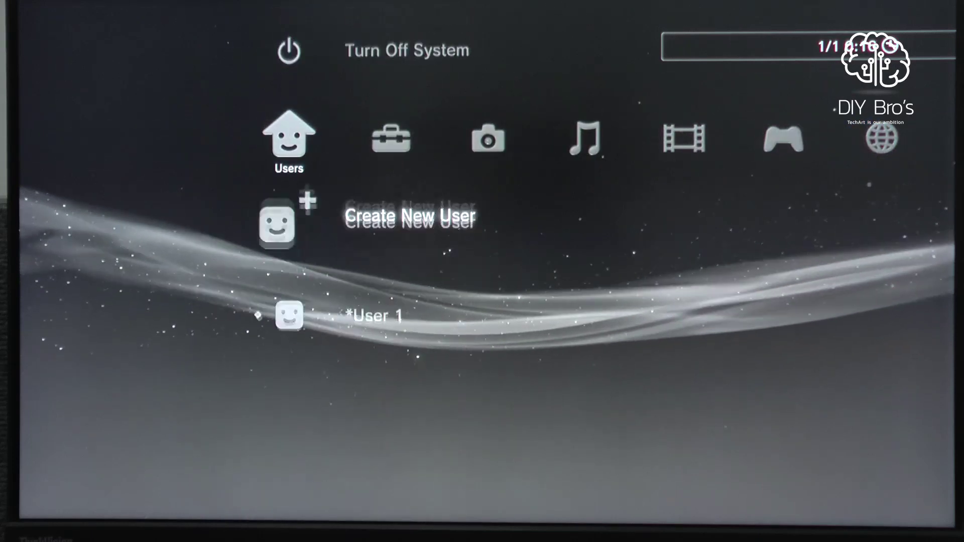
pyautogui.press('Up')
pyautogui.press('Right')
pyautogui.press('Down')
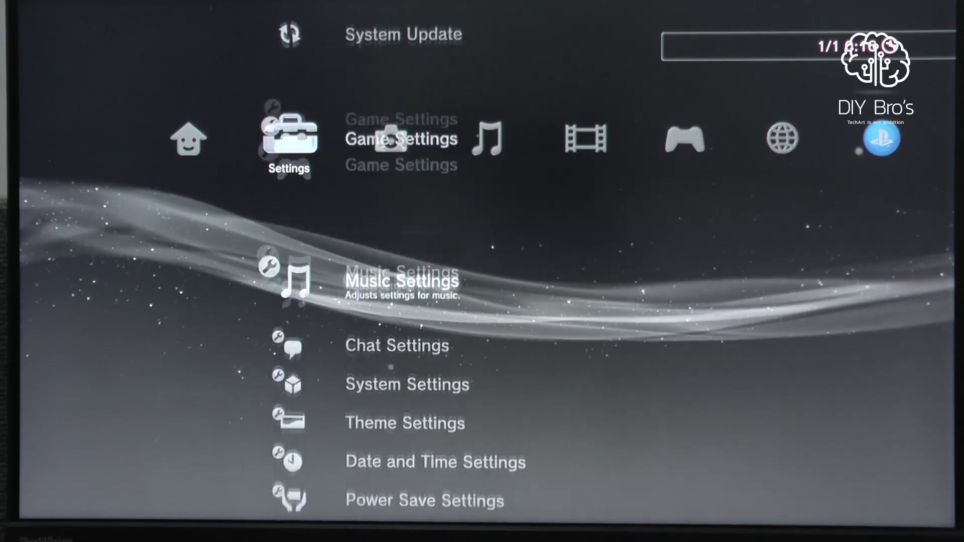
pyautogui.press('Up')
pyautogui.press('Up')
pyautogui.press('Up')
pyautogui.press('Return')
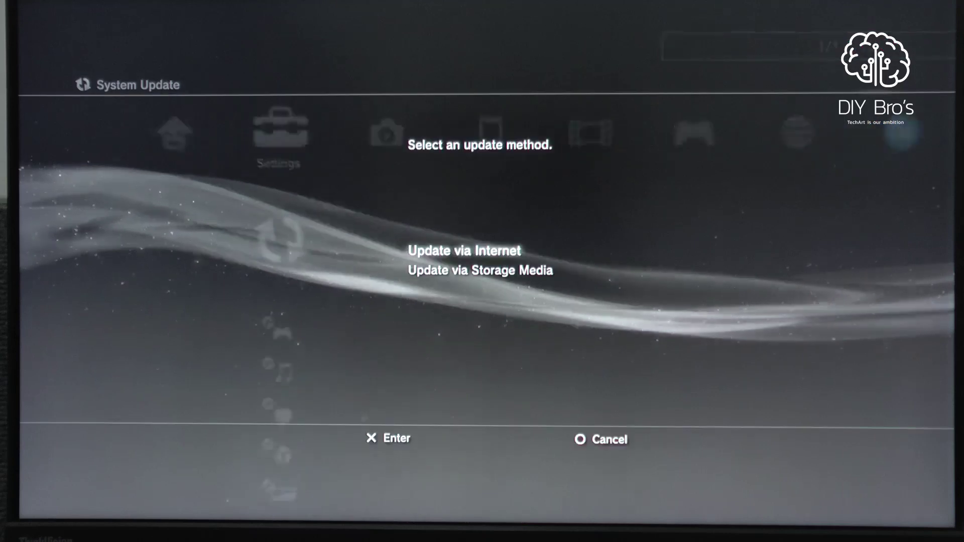
pyautogui.press('Down')
pyautogui.press('Return')
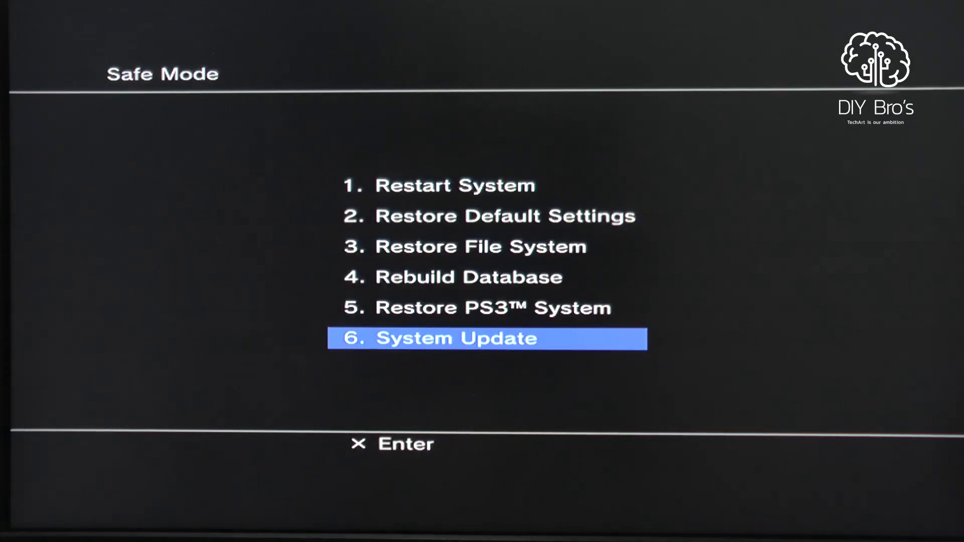
# Choose '6. System Update' in Safe Mode to begin the storage-media update.
pyautogui.press('Return')
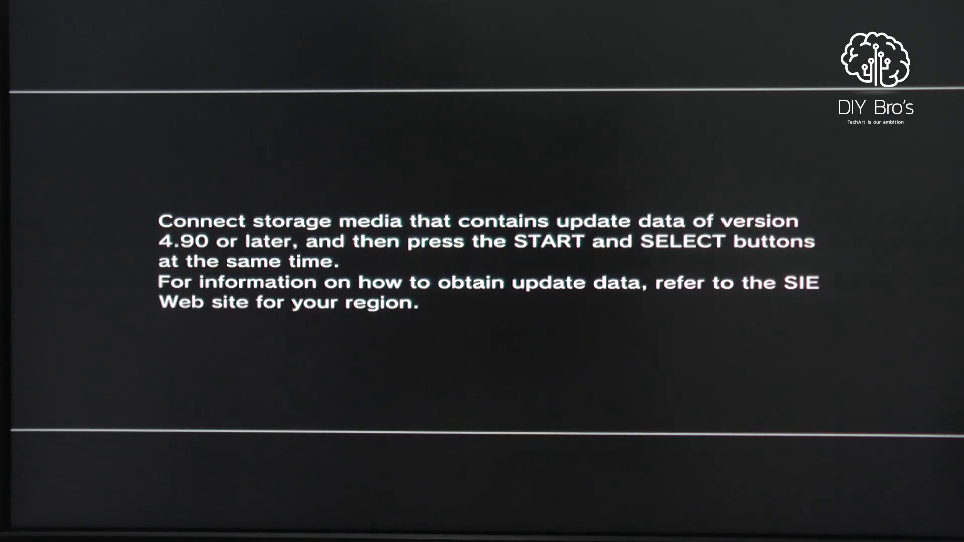